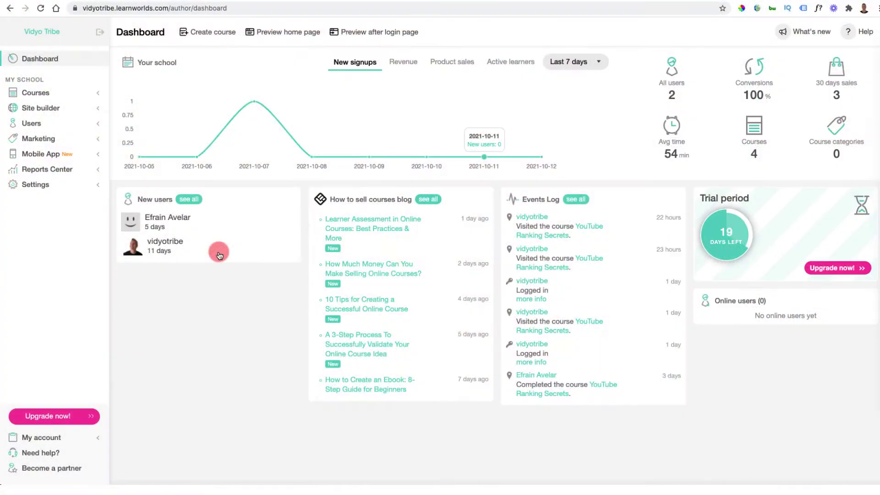
Step: Open the school site's Home page in the page editor and look through the list of all pages
click(42, 109)
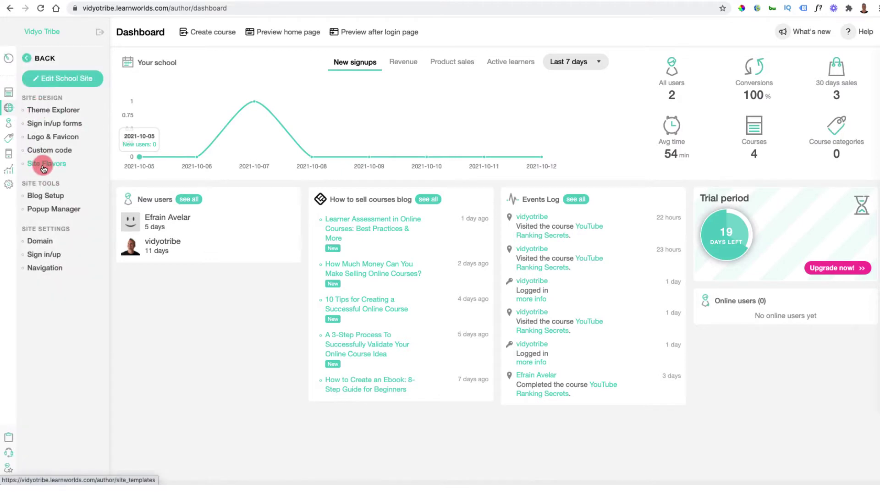
click(66, 80)
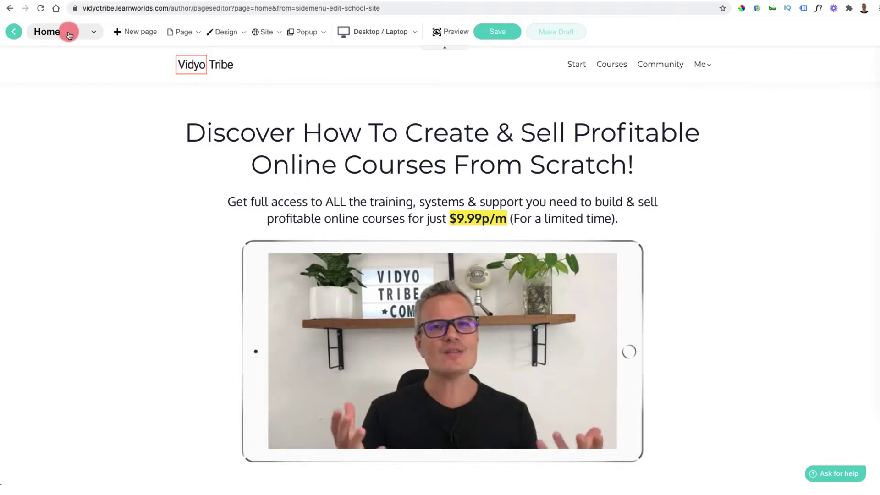
click(68, 35)
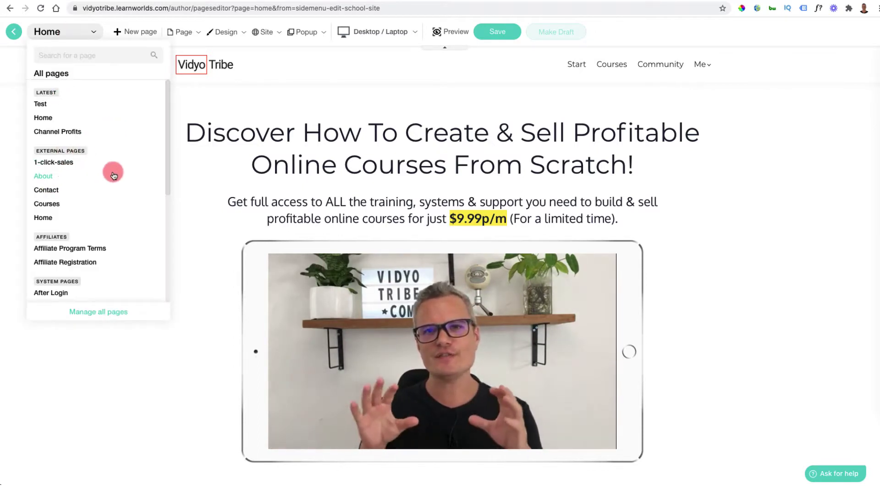
scroll(114, 176, down, 1)
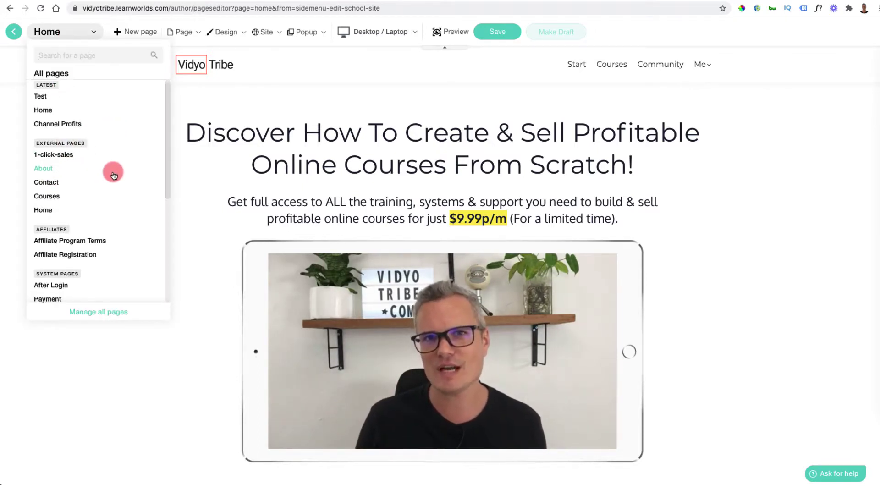
scroll(114, 176, down, 5)
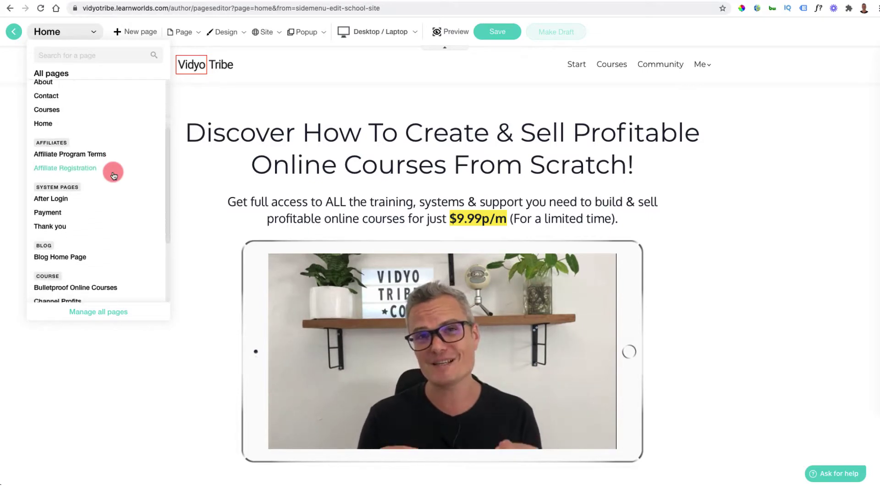
scroll(113, 172, down, 6)
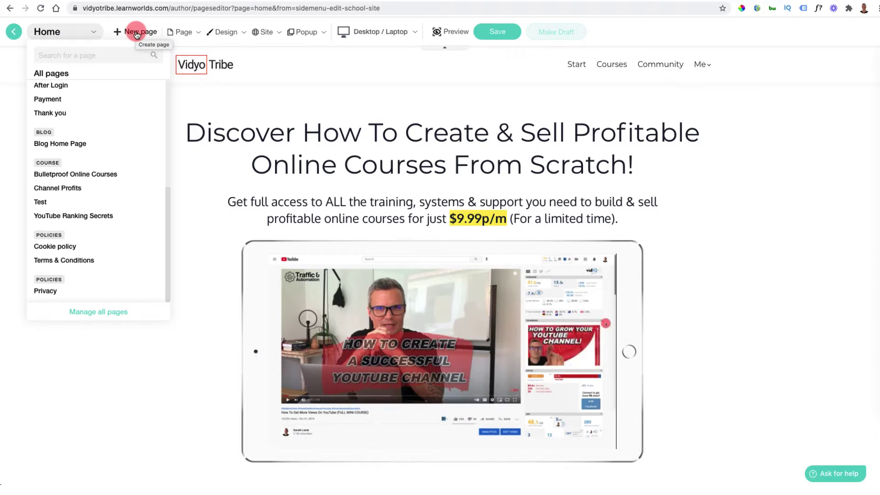
Step: Add the dark "Our motto is" hero section to the Home page below the section with the "Sign up now" button
click(718, 109)
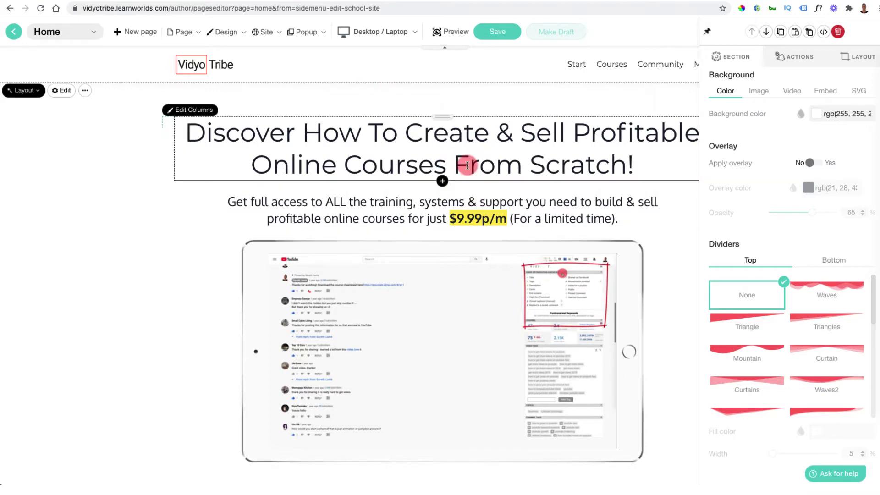
scroll(468, 165, down, 8)
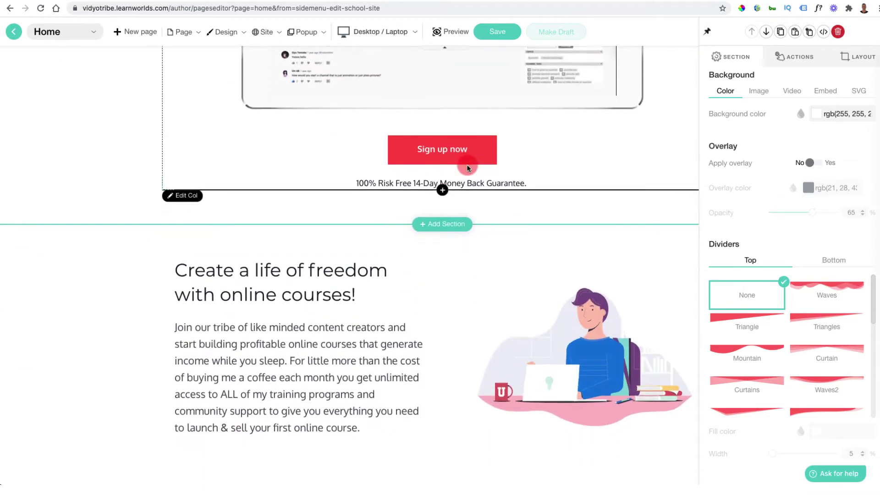
click(441, 196)
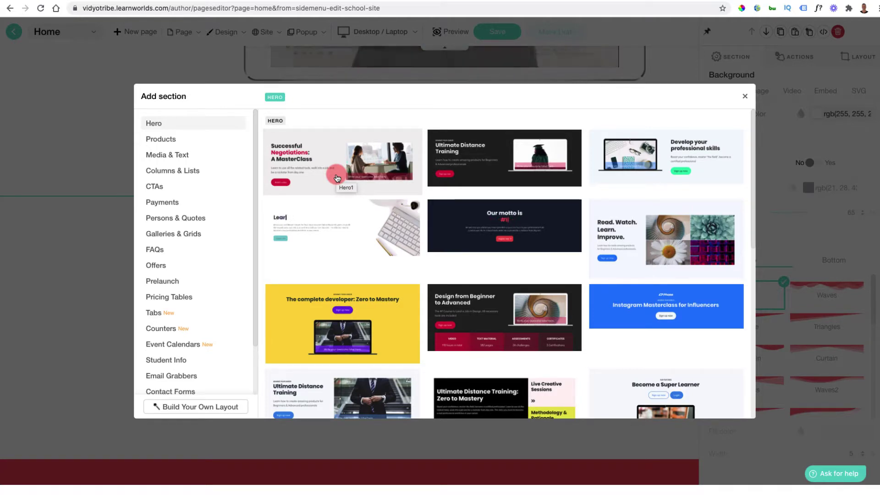
click(515, 227)
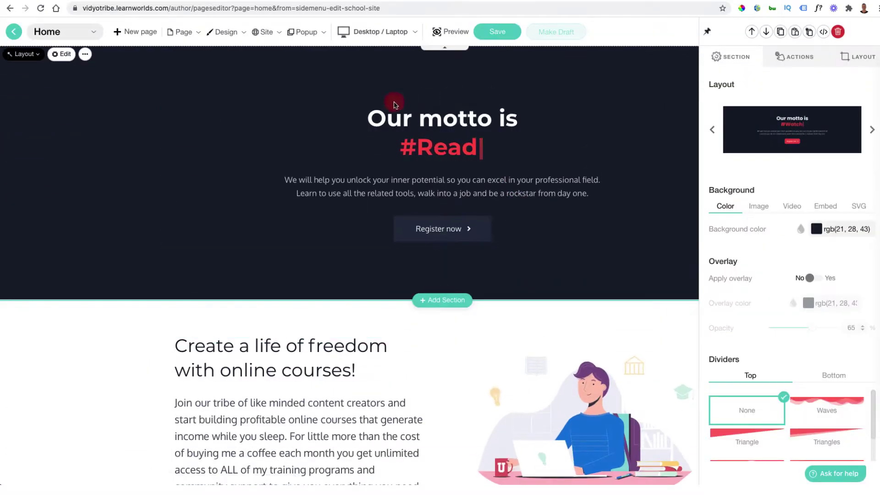
Step: Look at the new hero section's layout and editing options, and open the site's blog setup
click(24, 53)
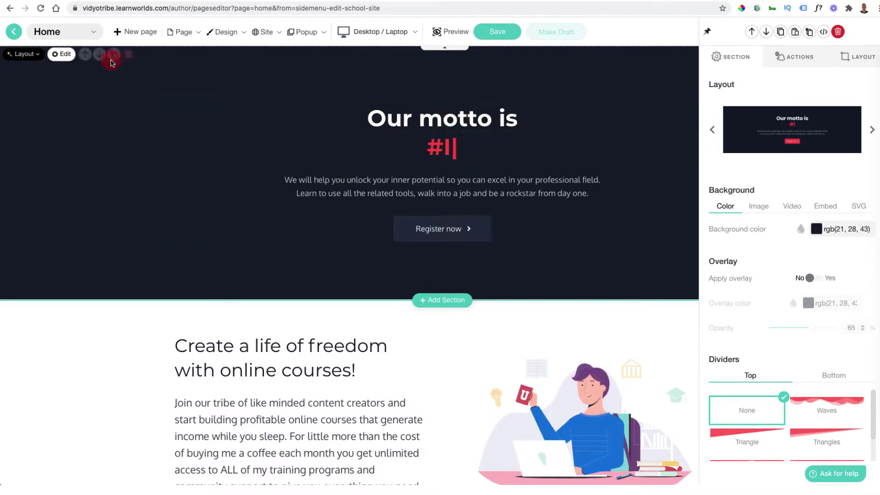
click(36, 57)
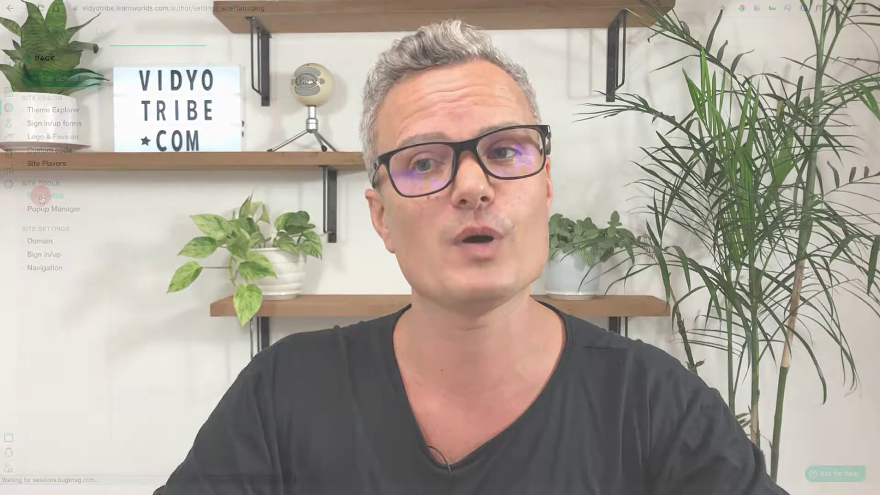
click(40, 196)
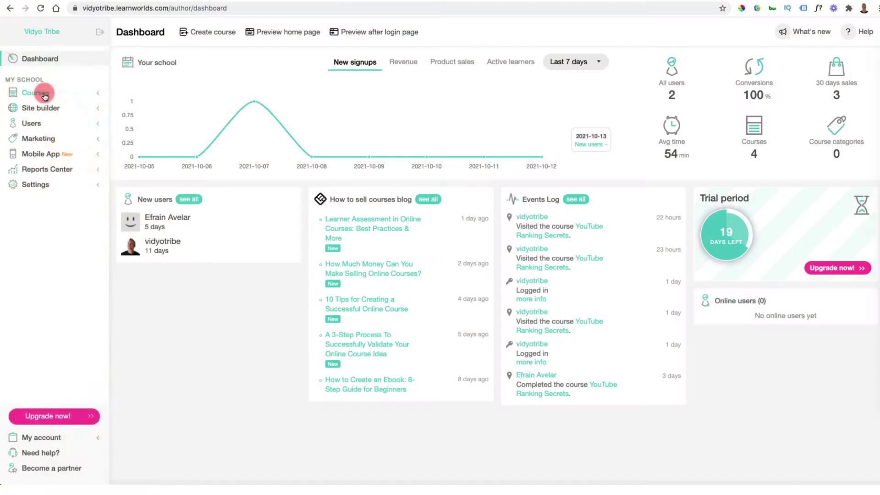
Step: Open the YouTube Ranking Secrets course and bring up its layout page for editing
click(43, 92)
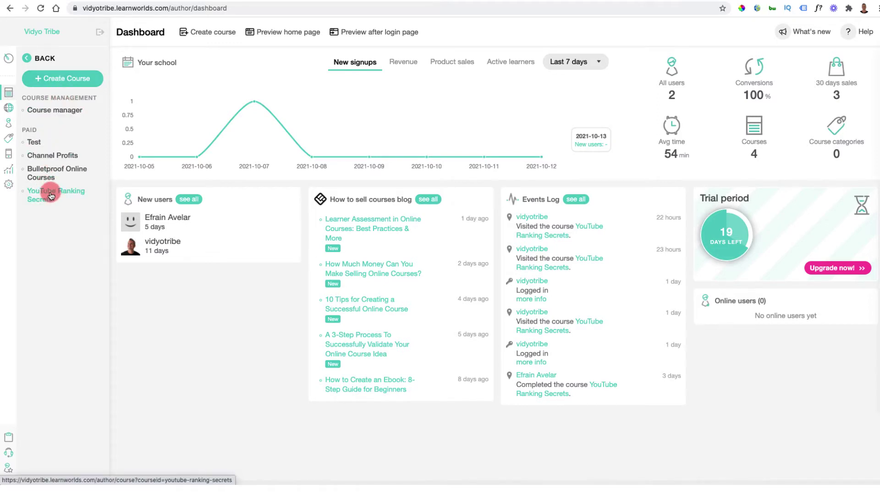
click(51, 195)
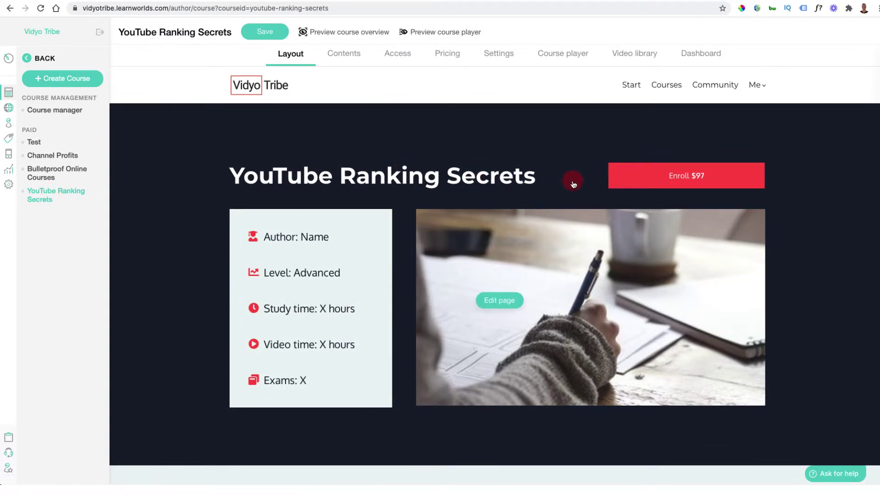
click(507, 301)
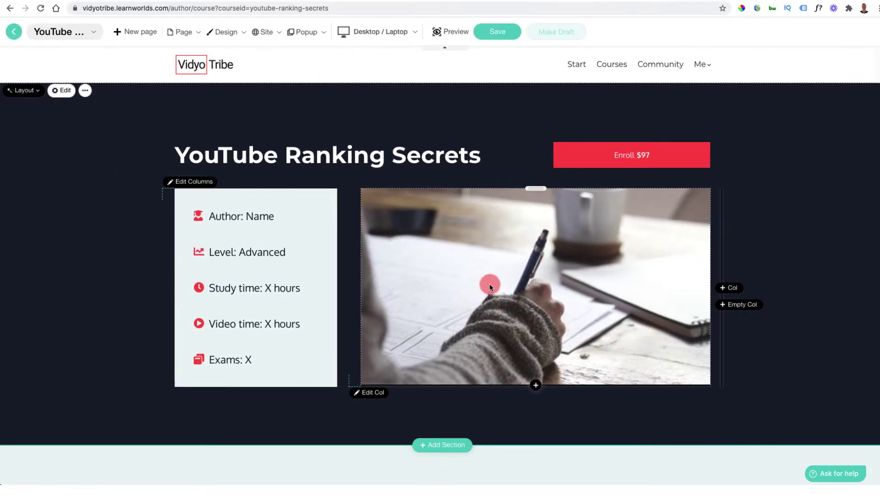
Step: Examine the course page from the header through the included items and curriculum to the instructor section, and leave the page editor
scroll(489, 284, down, 15)
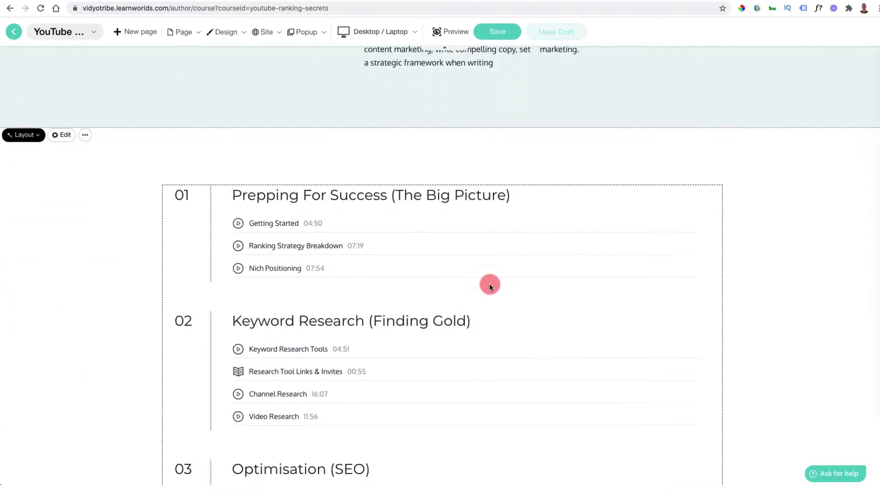
scroll(489, 285, down, 5)
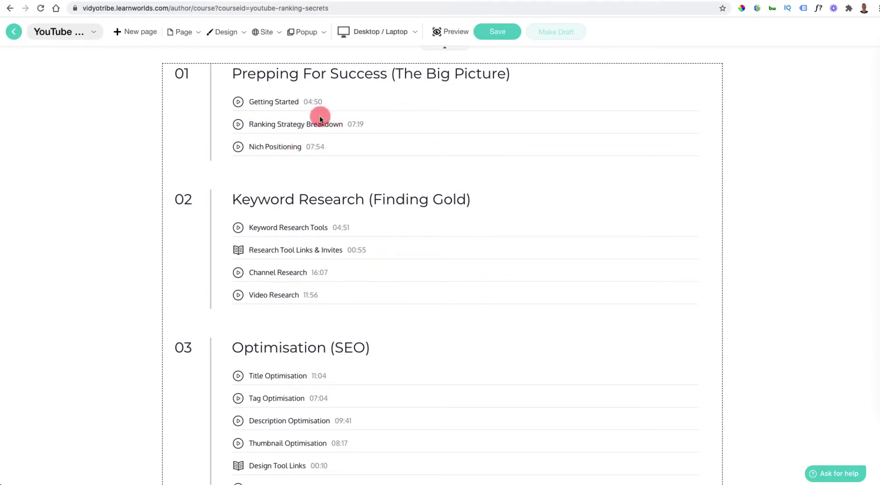
scroll(428, 134, down, 3)
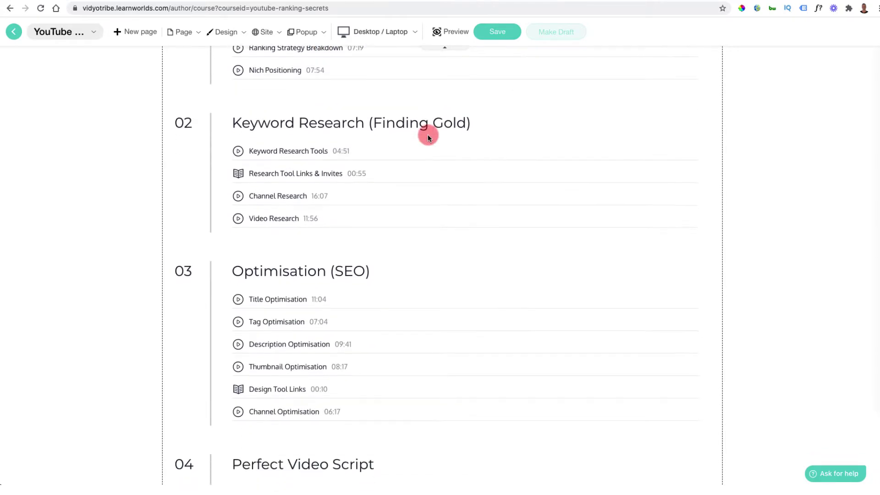
scroll(512, 150, down, 8)
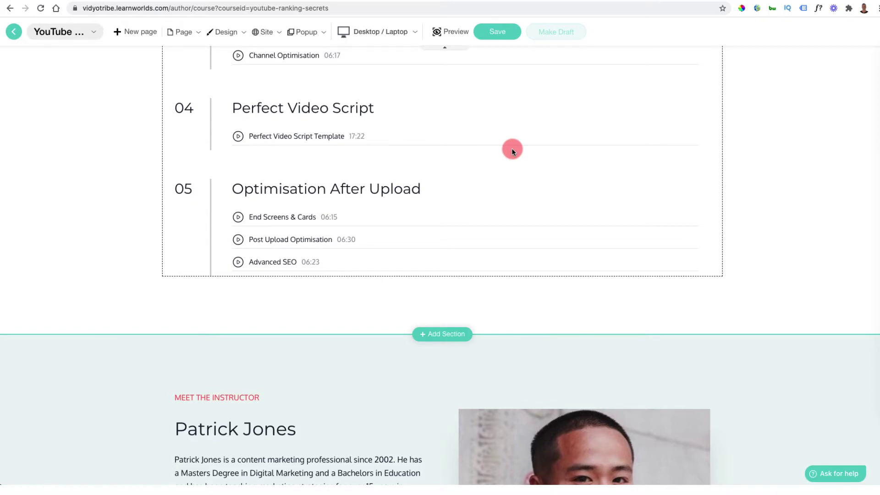
scroll(512, 148, up, 15)
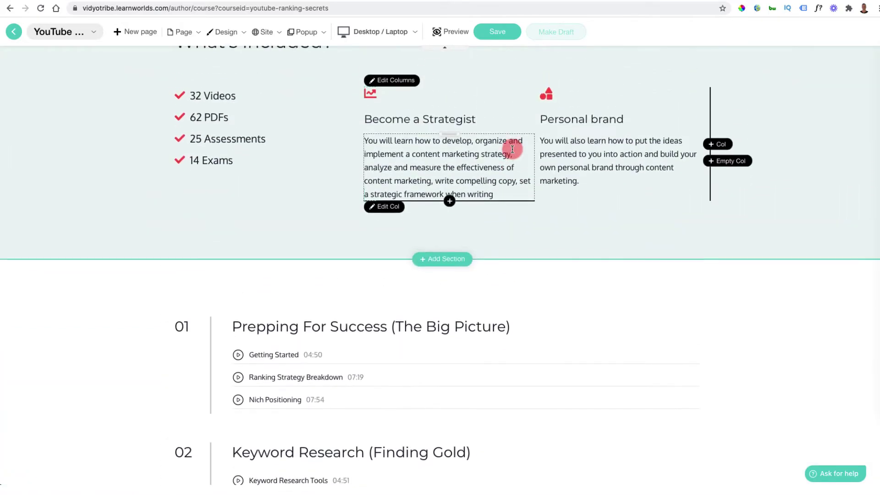
scroll(512, 149, up, 7)
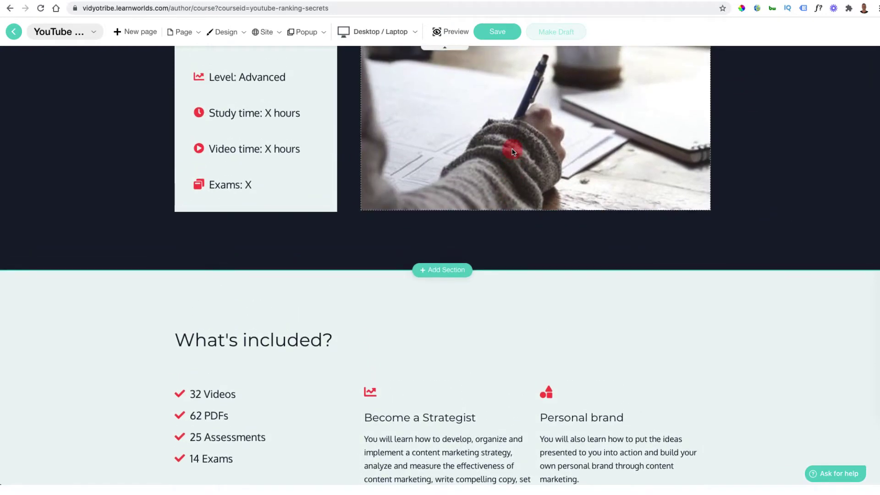
scroll(512, 151, up, 4)
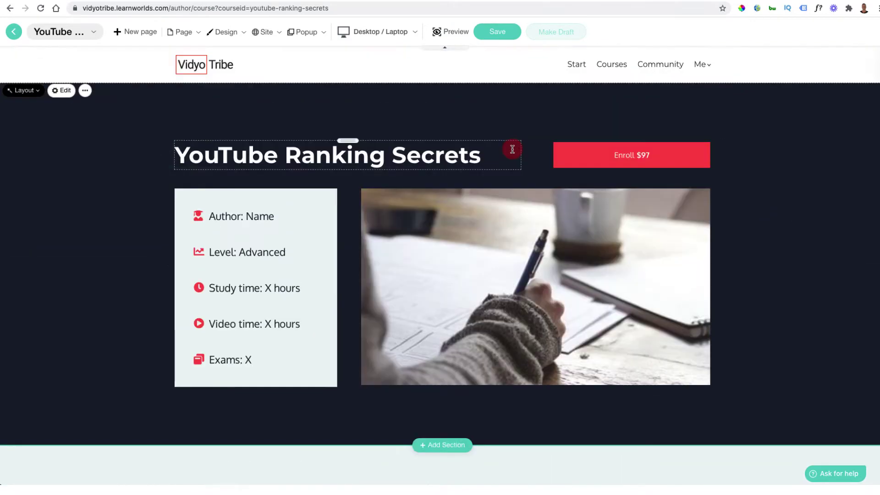
click(12, 33)
click(31, 35)
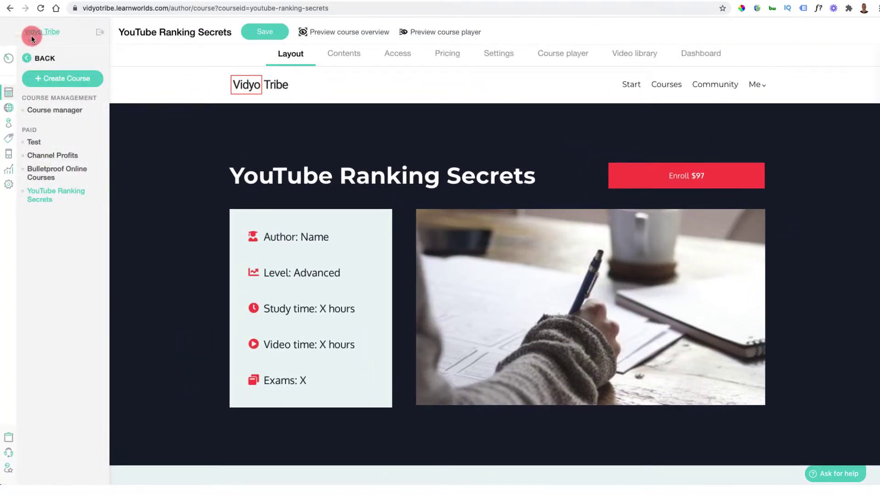
Step: Review the course's contents outline and its access options down to the after-purchase navigation
click(350, 57)
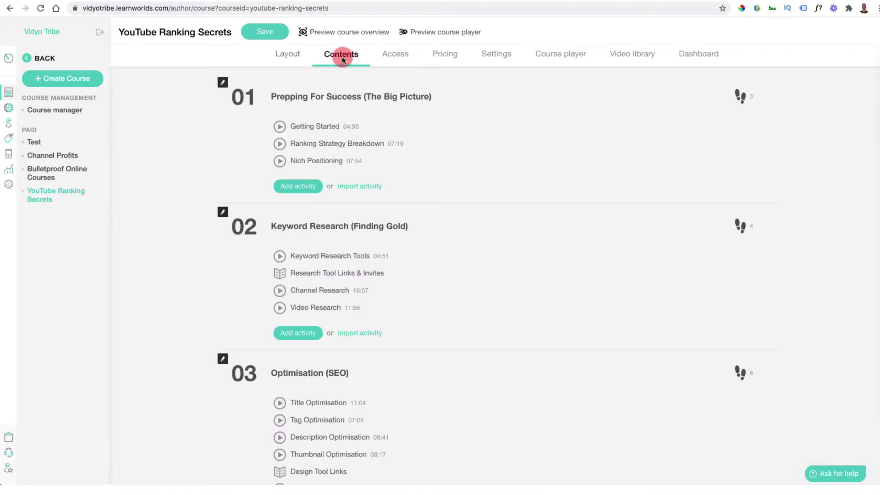
click(285, 54)
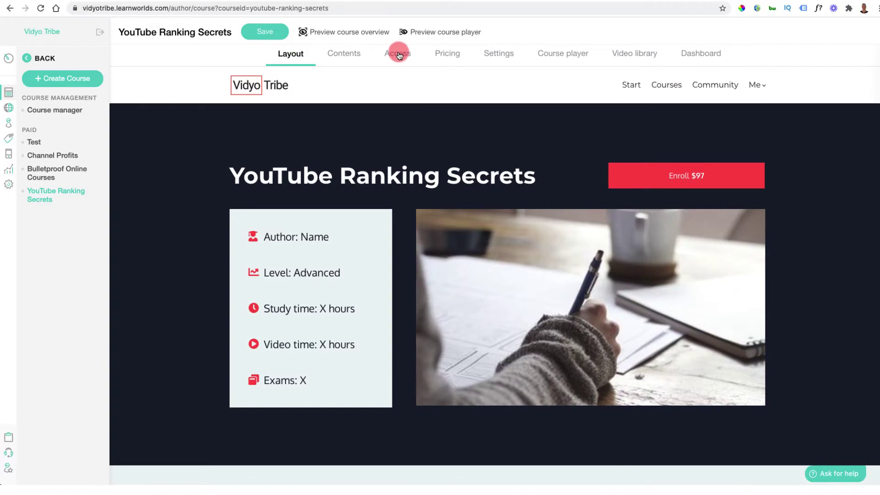
click(400, 56)
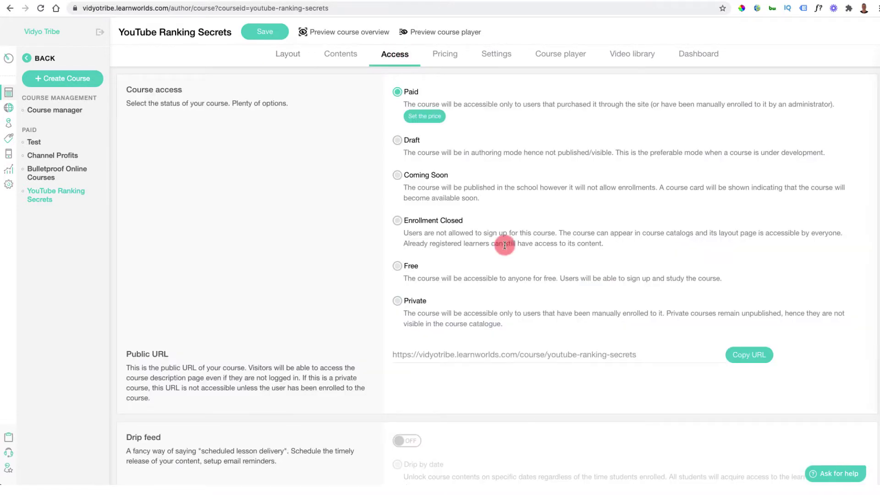
scroll(483, 208, down, 8)
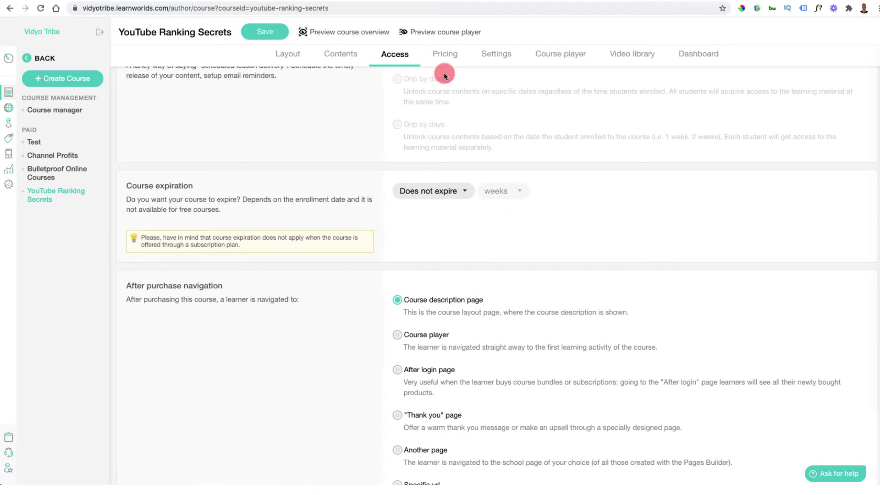
Step: Examine the course's pricing options and its settings for the course card, categories and SEO
click(449, 56)
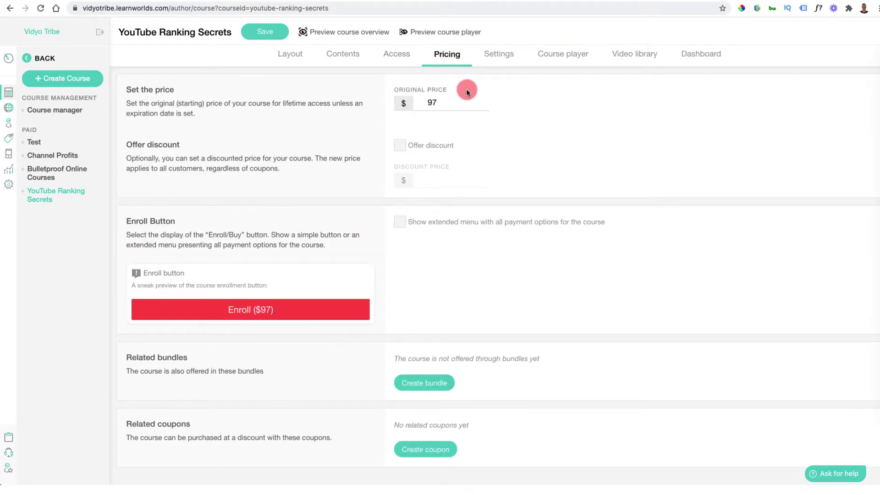
click(501, 57)
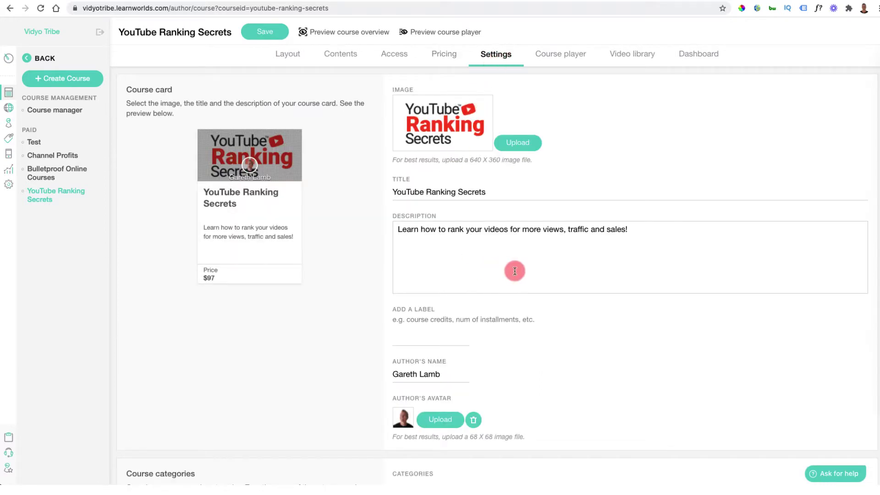
scroll(514, 271, down, 6)
scroll(551, 277, down, 1)
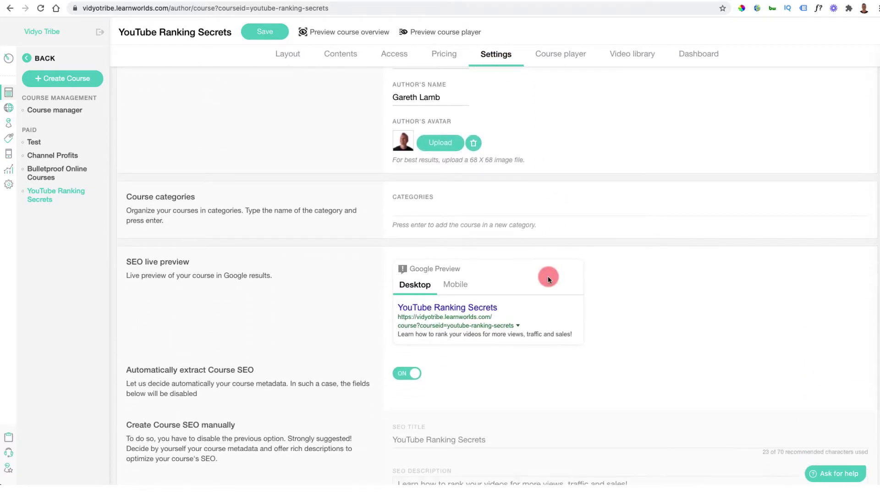
scroll(519, 348, down, 2)
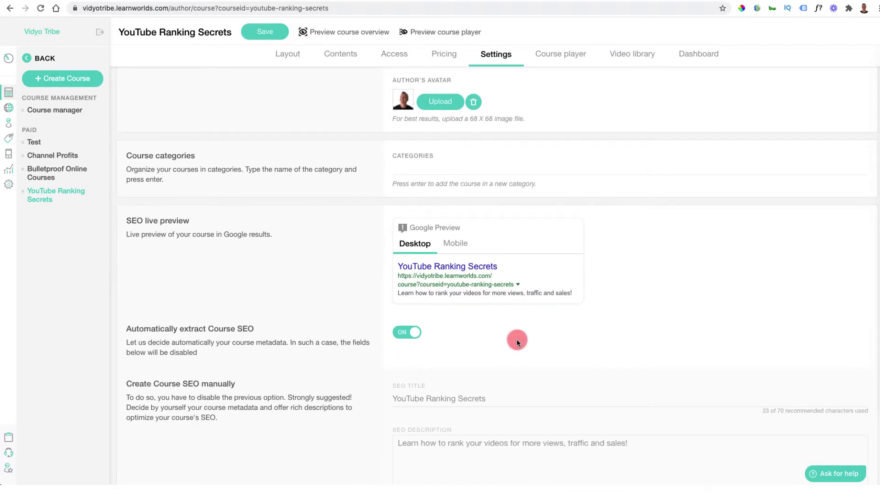
scroll(516, 339, up, 7)
Step: Examine the course player's skin, navigation and completion options, and open the course's video library
click(556, 55)
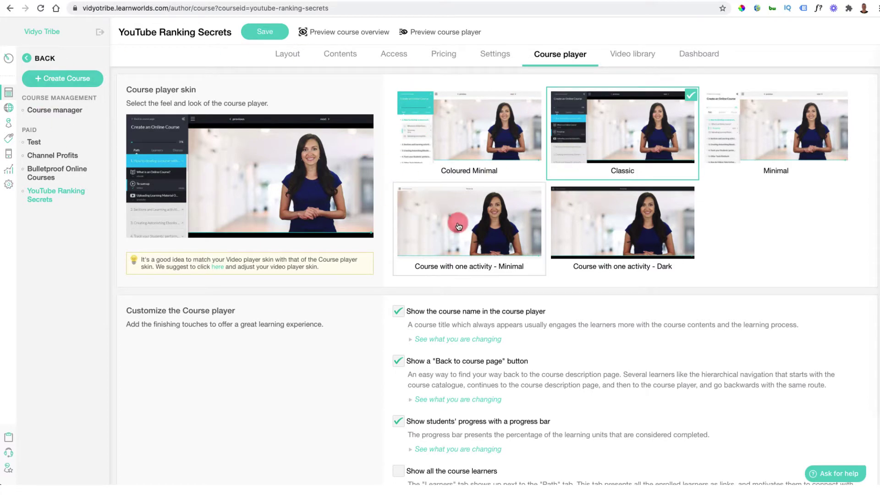
scroll(535, 241, down, 4)
scroll(534, 241, down, 12)
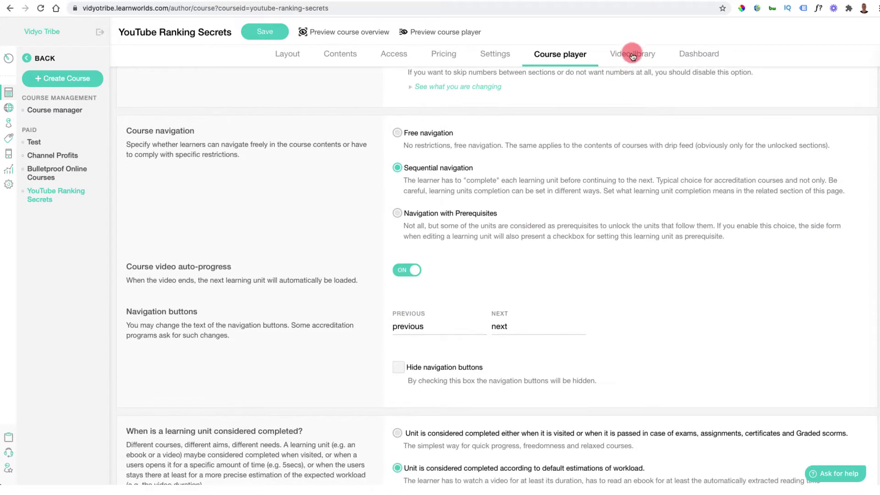
click(633, 53)
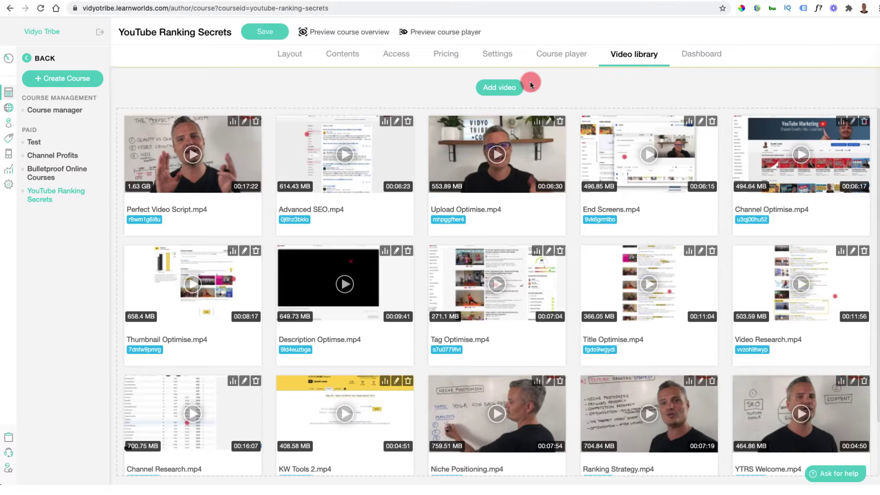
Step: View the course's dashboard, and open the Getting Started video from the course contents in the interactive video editor
click(702, 56)
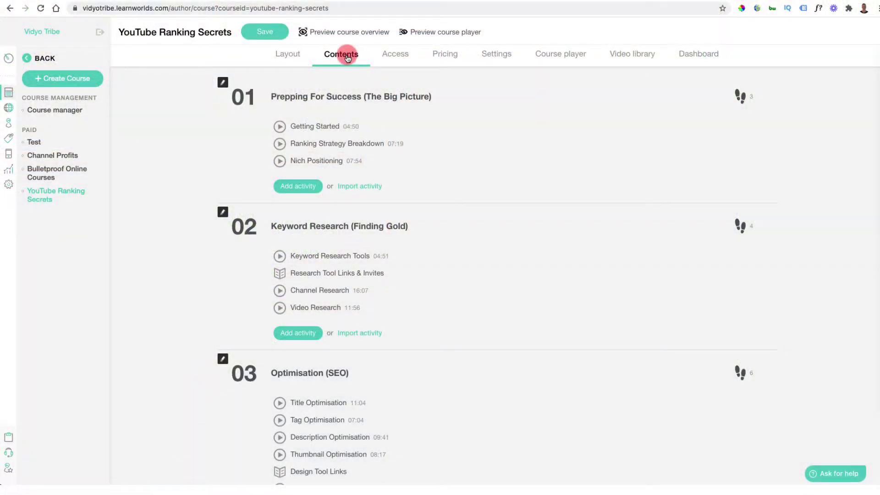
mouse_move(295, 127)
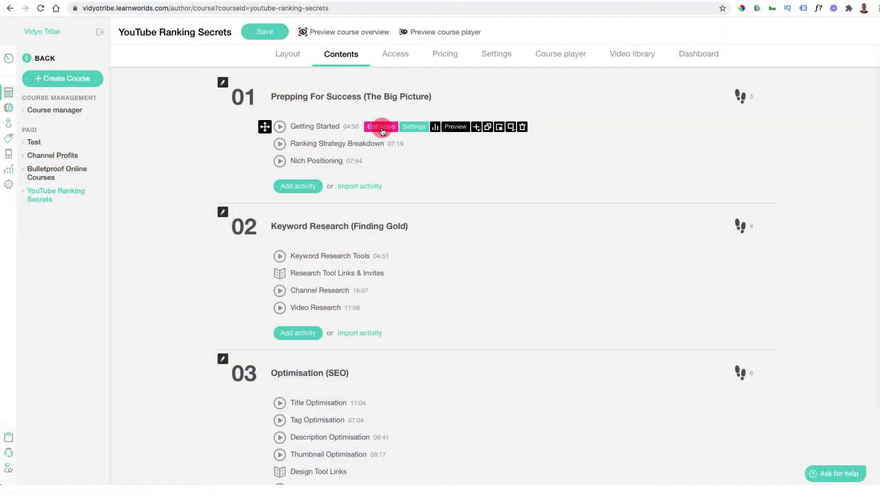
click(381, 128)
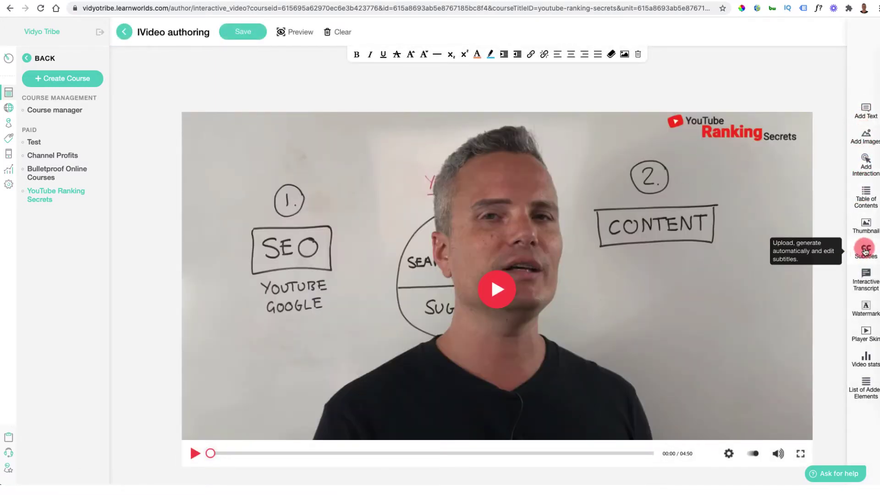
Step: Examine the video's text, image, interaction and question templates, its player skins and its viewing statistics
click(870, 115)
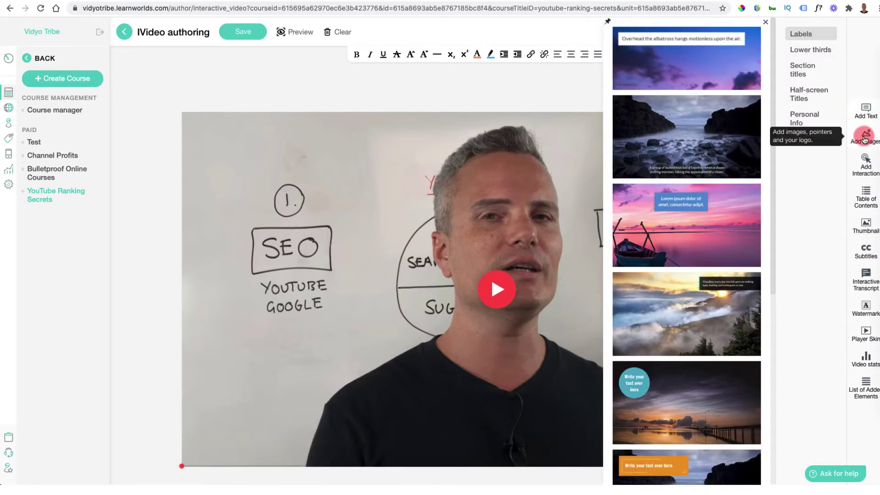
click(866, 138)
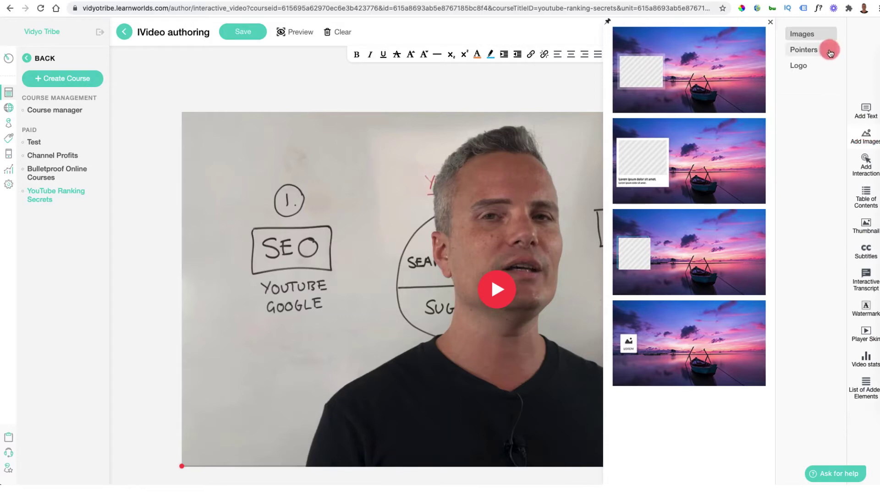
click(865, 160)
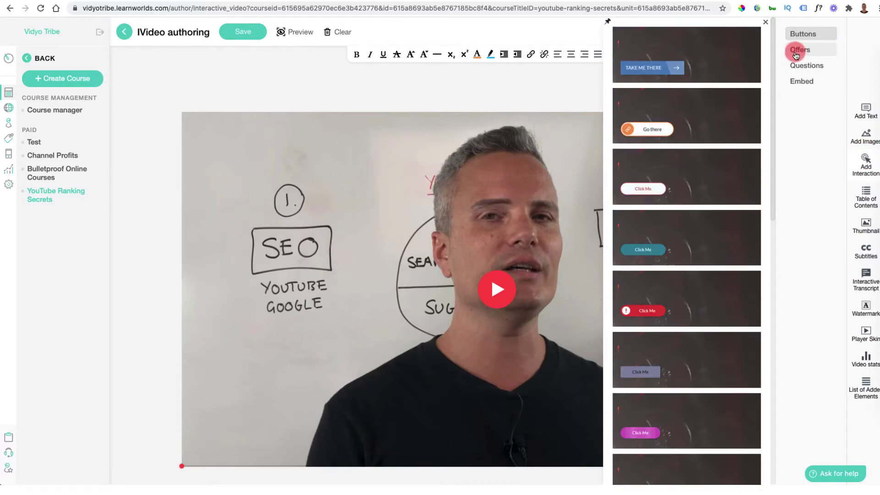
click(803, 67)
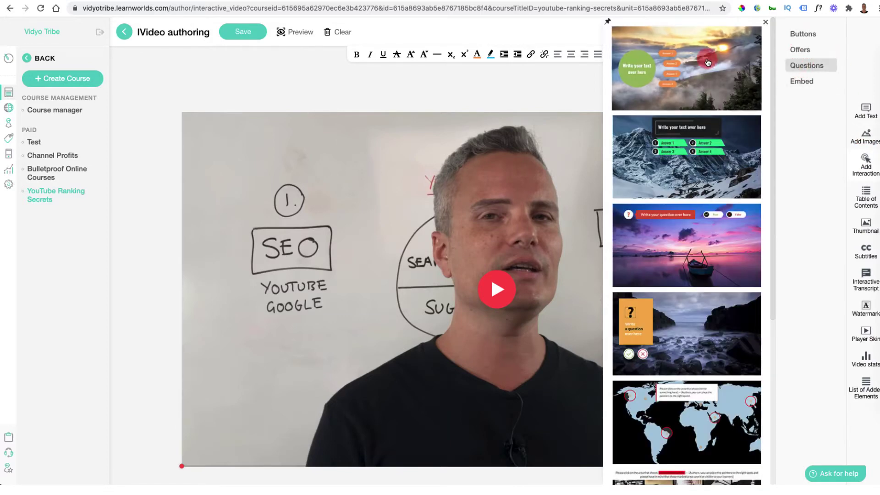
click(703, 62)
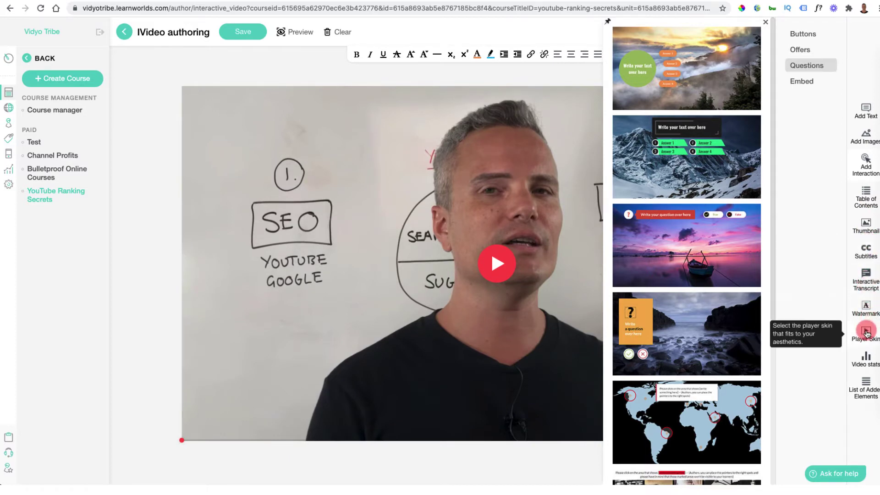
click(866, 332)
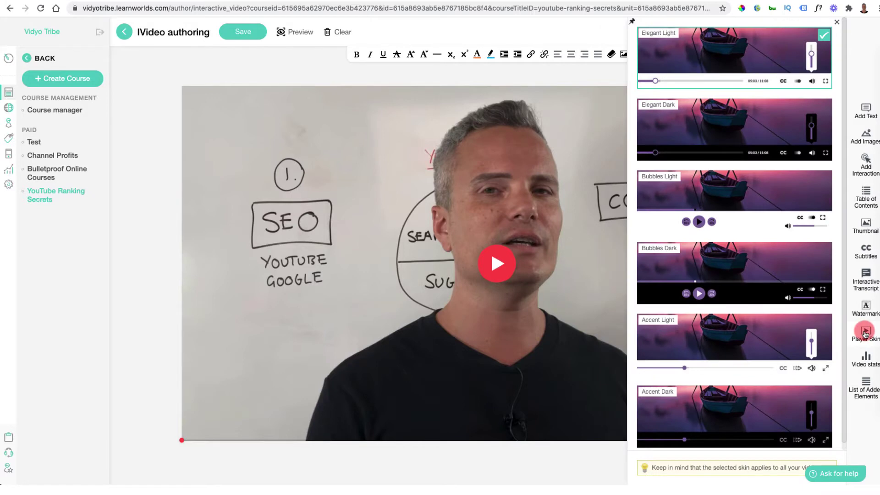
click(865, 358)
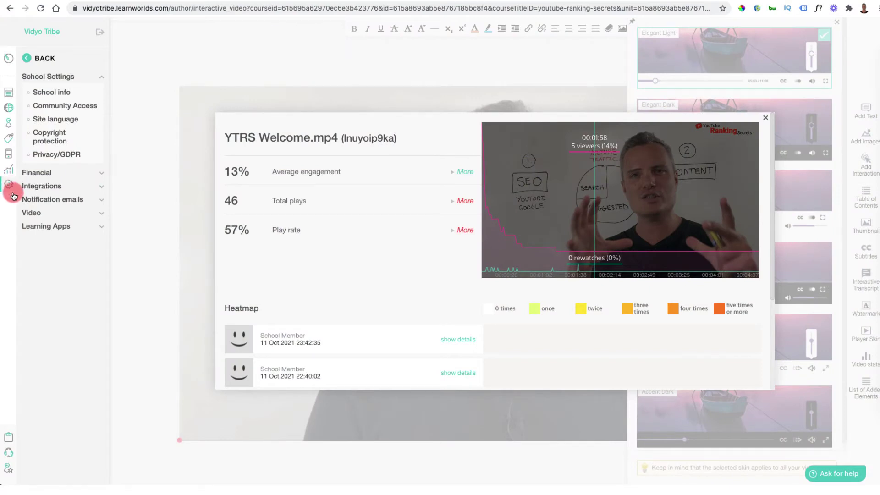
Step: Open the Community learning app from the school settings and preview the school's community page
click(55, 227)
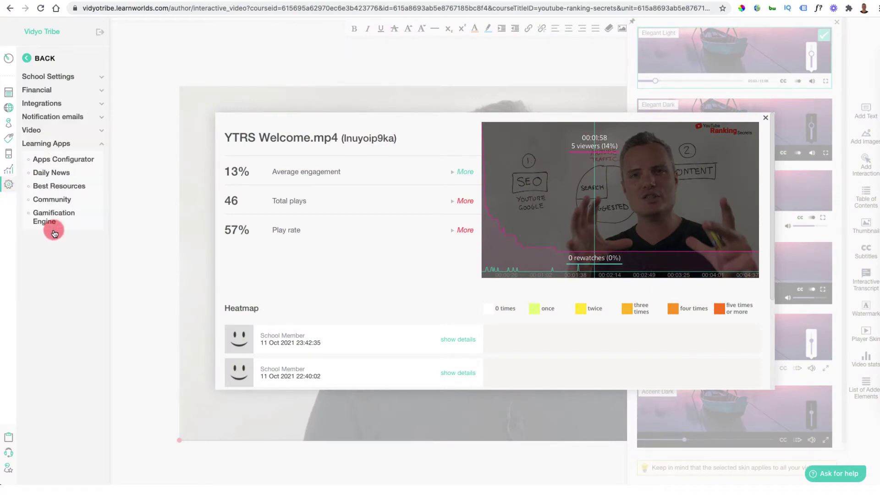
click(55, 202)
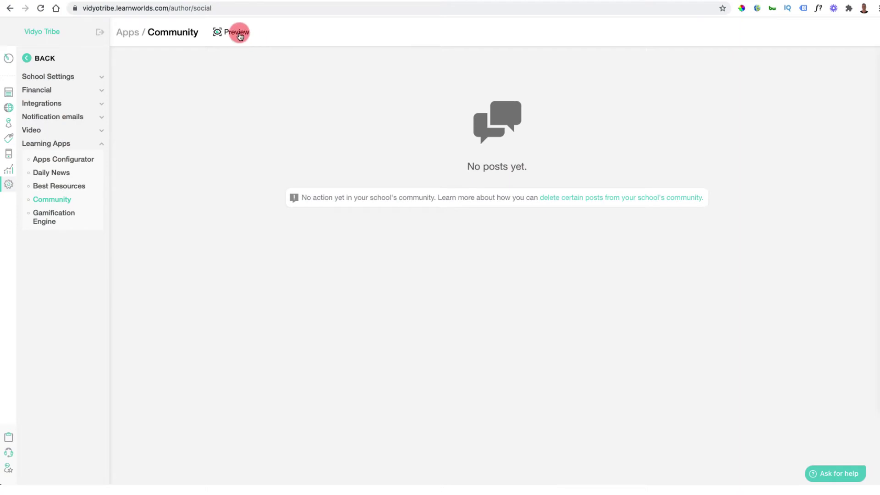
click(239, 35)
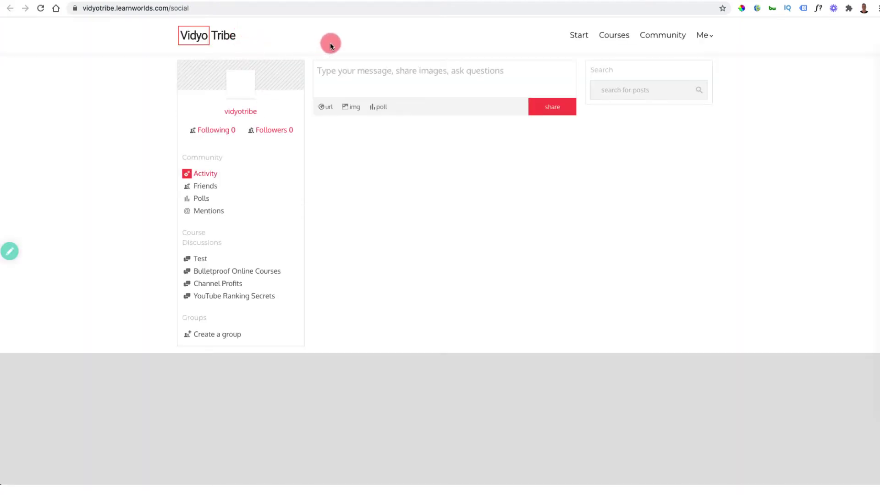
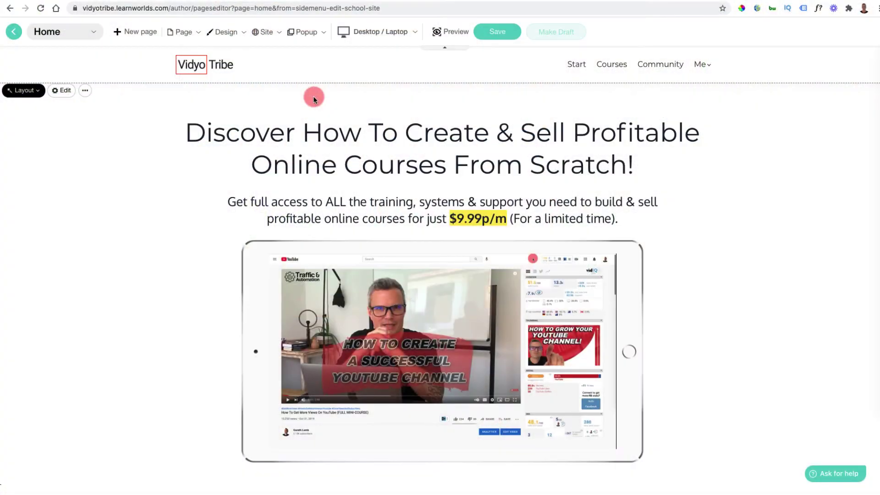
Step: Browse the site builder's new popup templates from the Email group through Promotional to Offers & Coupons
click(312, 32)
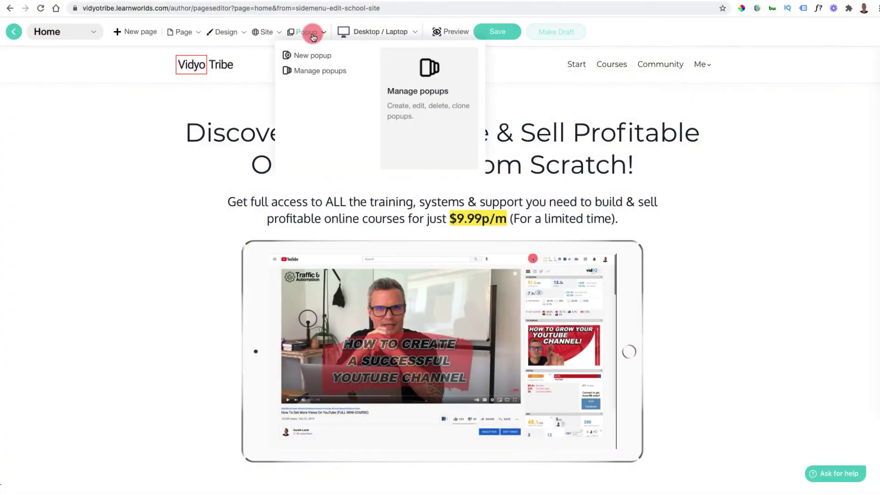
click(316, 59)
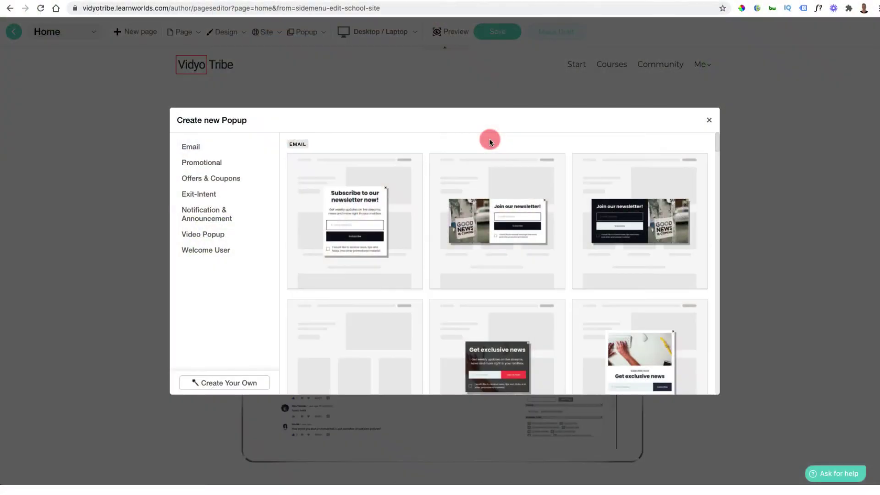
scroll(480, 185, down, 2)
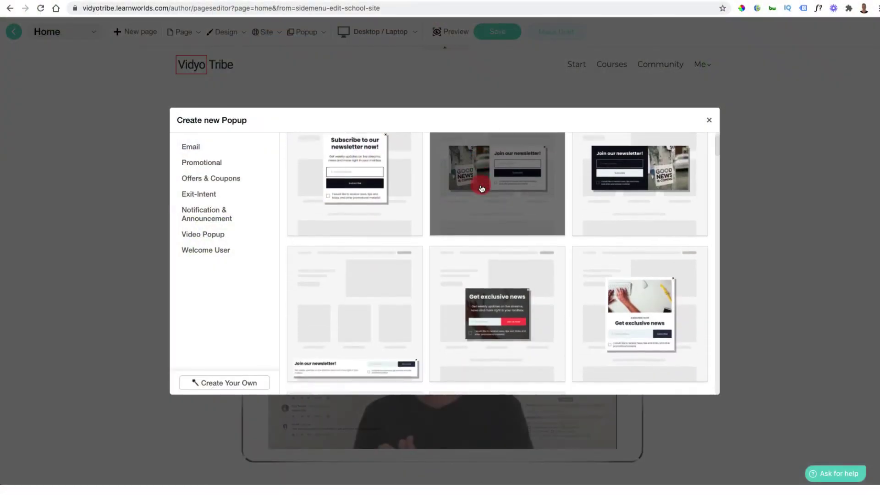
scroll(484, 216, down, 3)
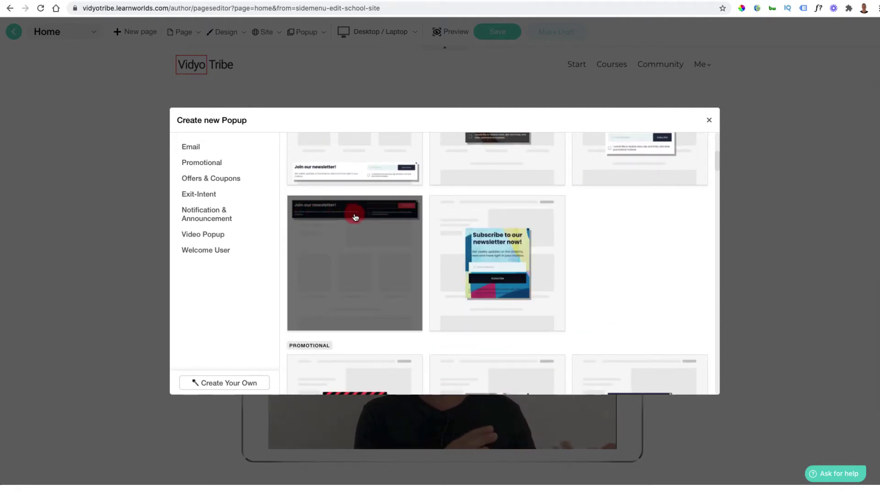
scroll(355, 217, down, 5)
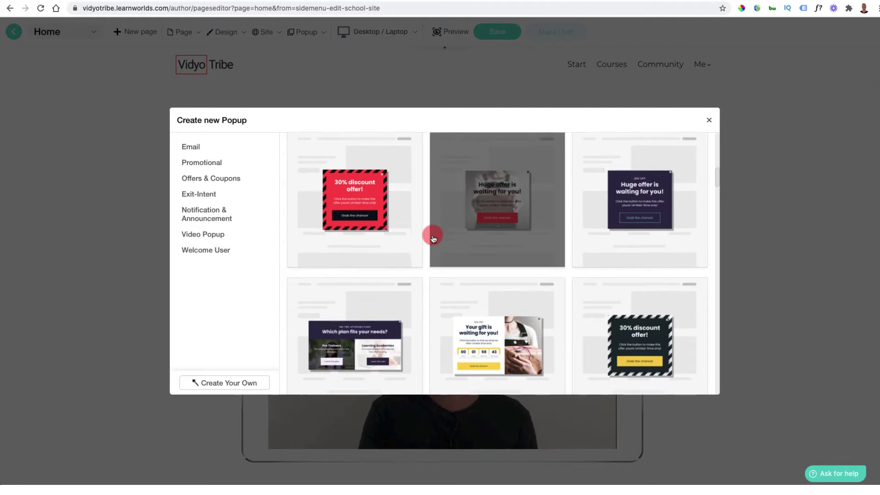
scroll(433, 236, down, 5)
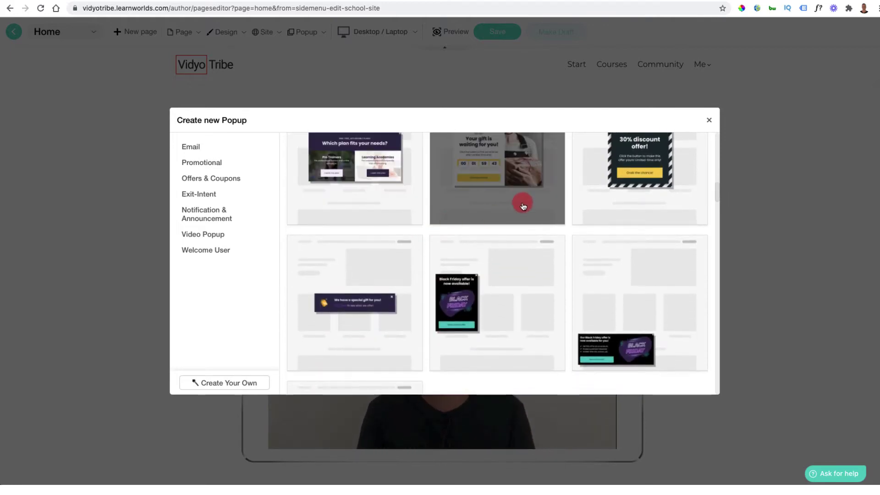
scroll(524, 207, up, 1)
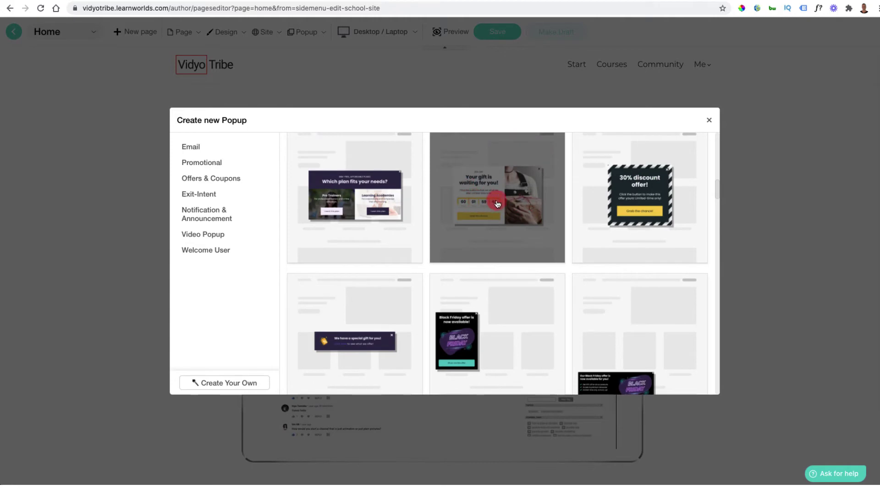
scroll(498, 204, down, 3)
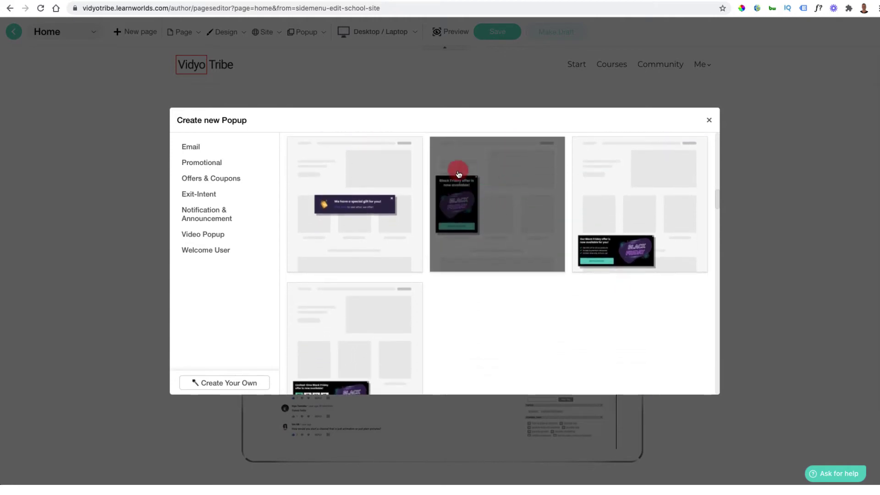
scroll(614, 250, down, 5)
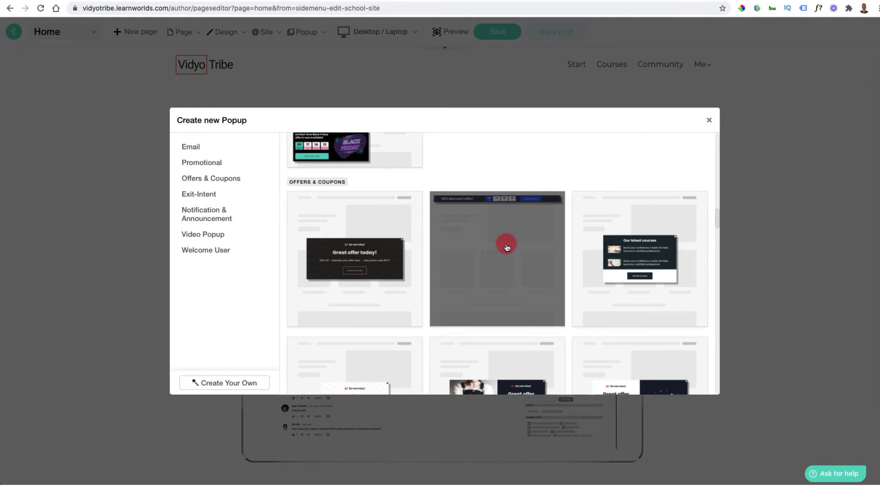
scroll(506, 248, down, 3)
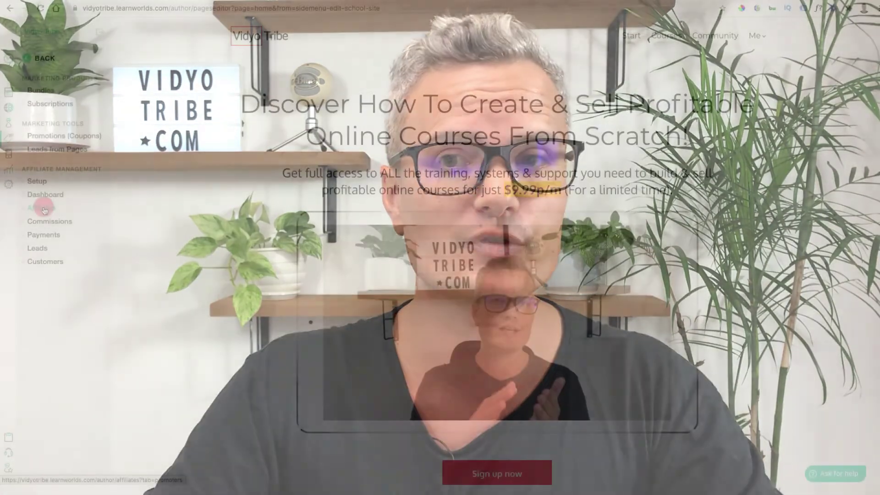
Step: Look over the affiliate management options and the Reports Center sections, and return to the school's main dashboard
click(45, 210)
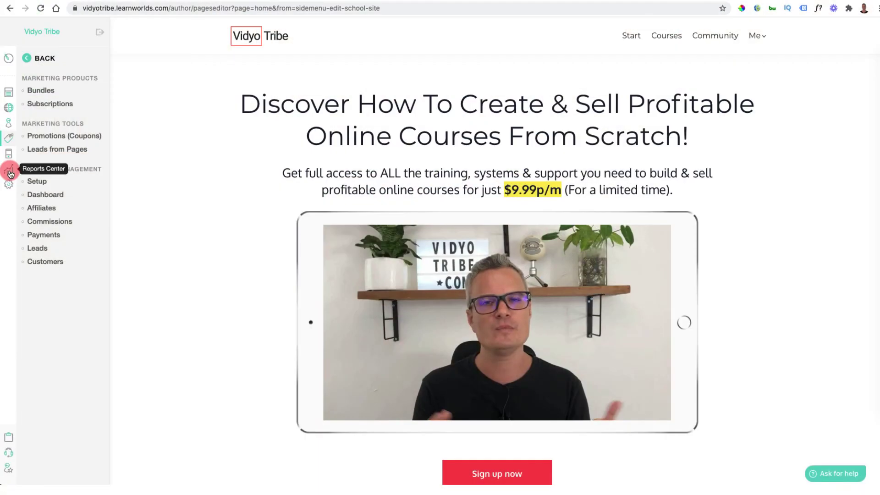
click(9, 171)
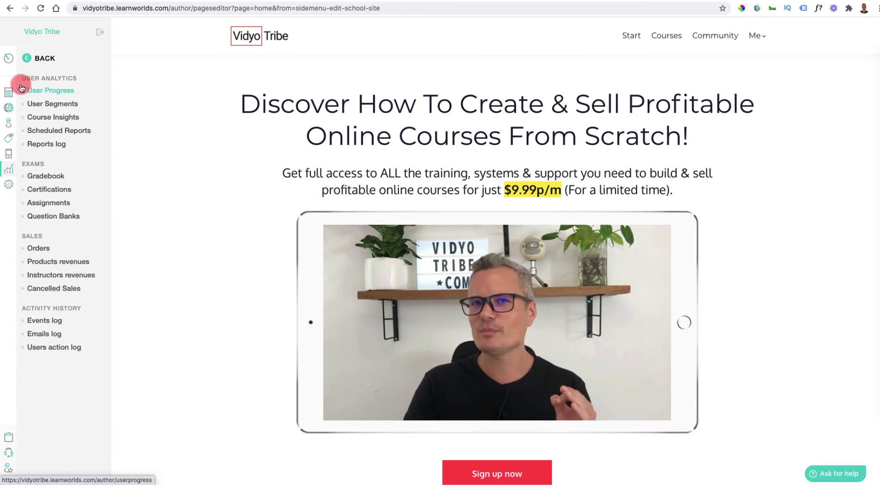
click(9, 58)
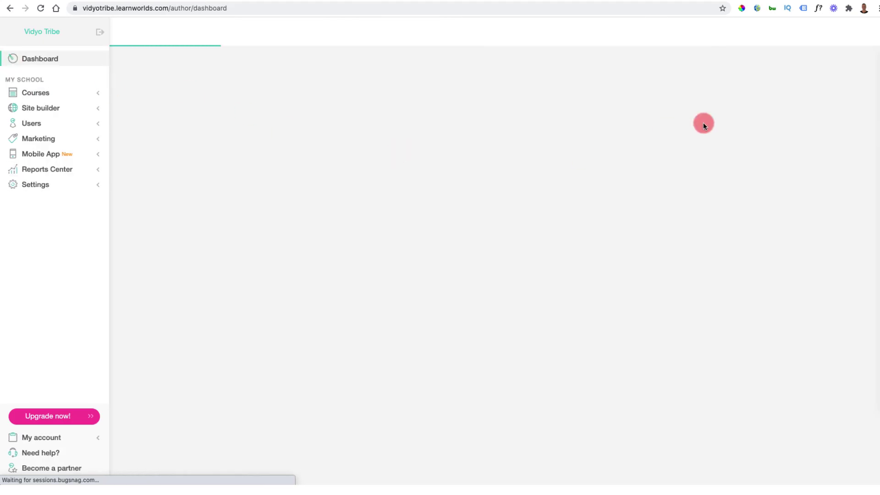